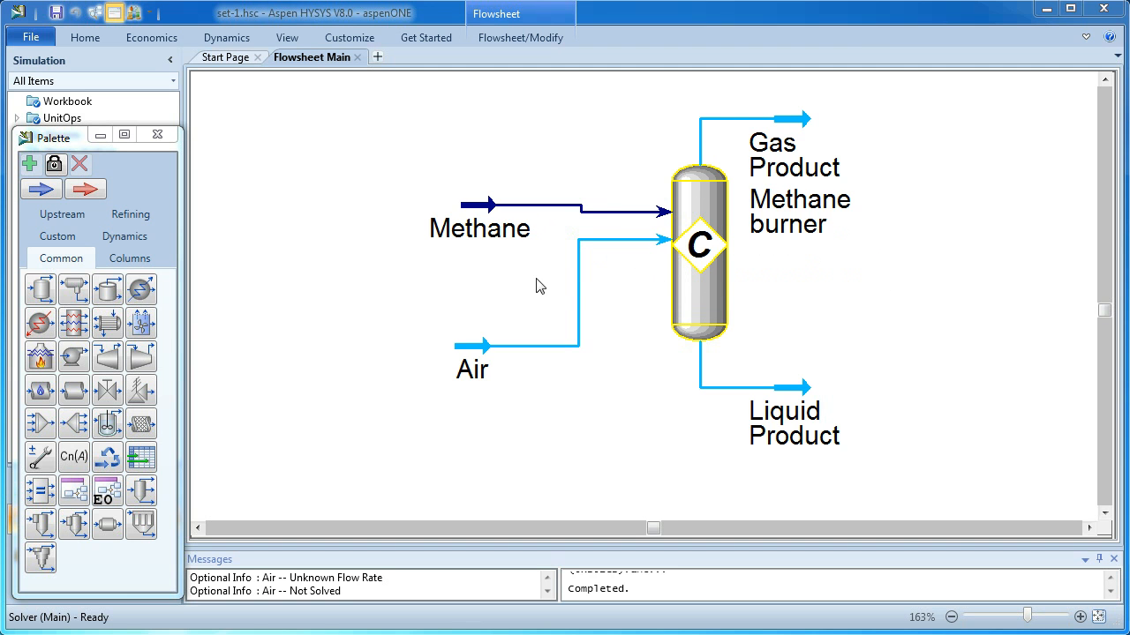
Inspect the Air feed stream's composition in its properties window.
{"action": "left_click", "coordinate": [473, 348]}
{"action": "double_click", "coordinate": [473, 349]}
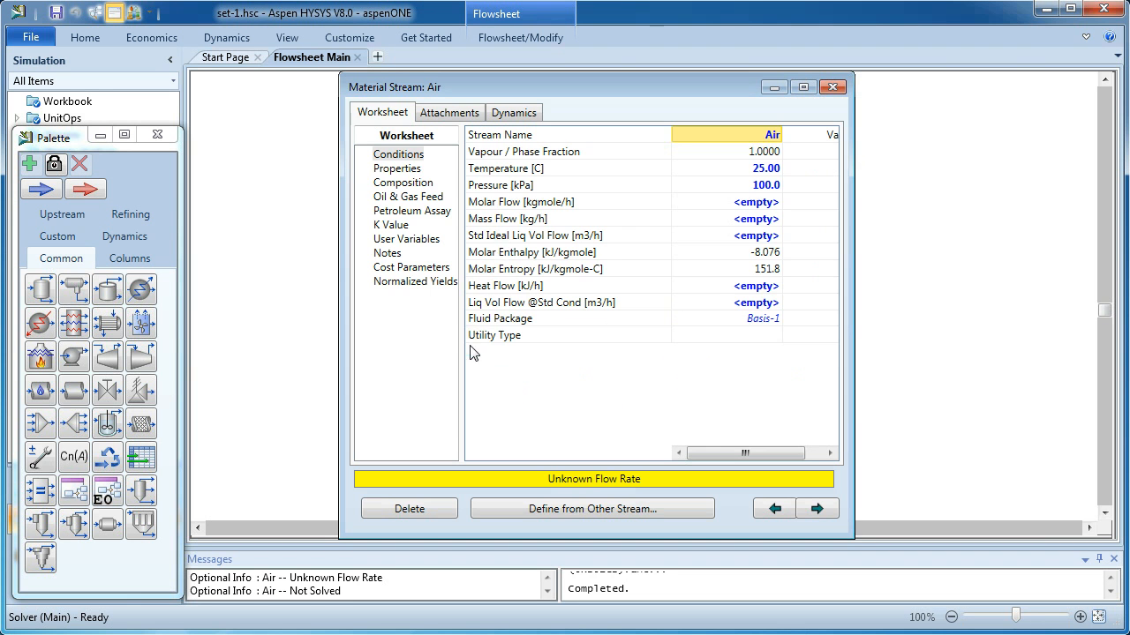
{"action": "left_click", "coordinate": [423, 184]}
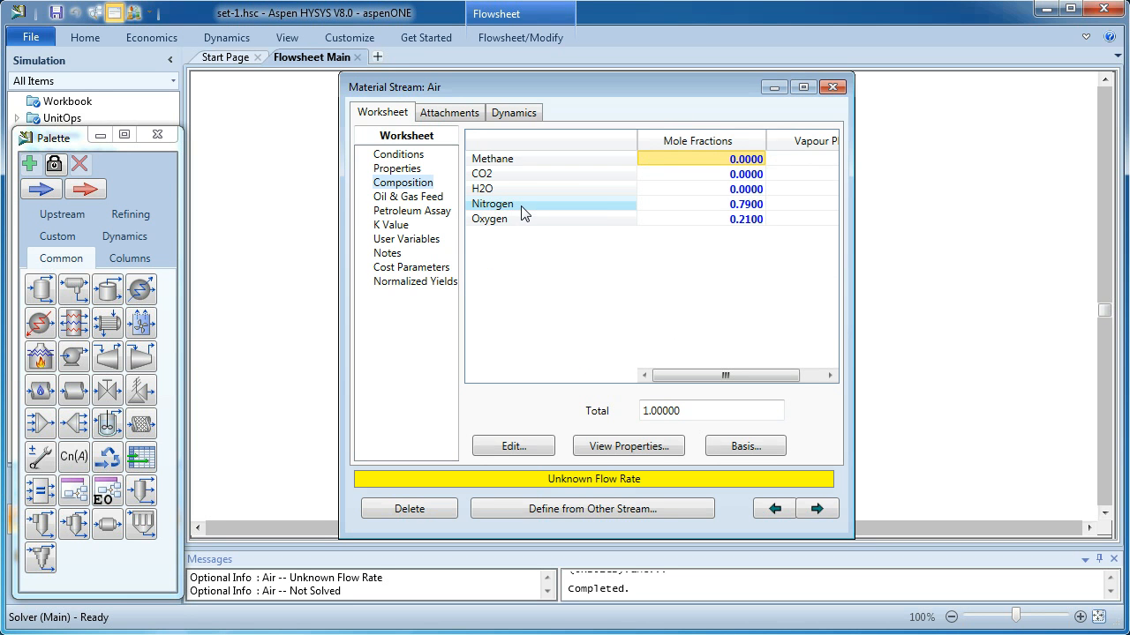
{"action": "left_click", "coordinate": [832, 87]}
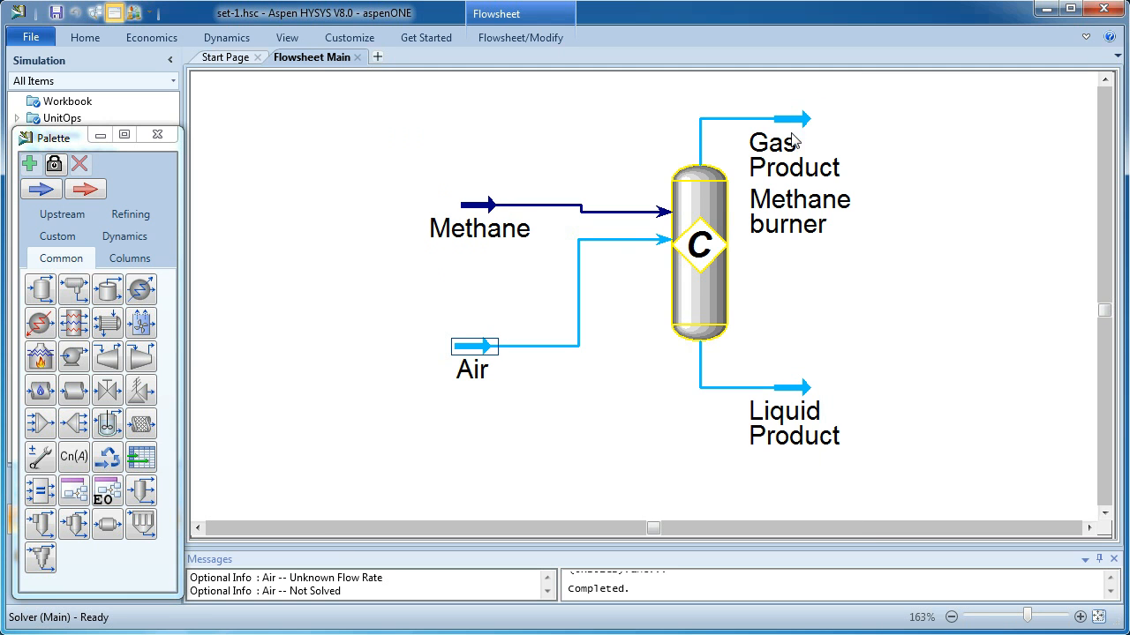
Place a Set operation, SET-1, on the flowsheet left of the Air stream.
{"action": "left_click", "coordinate": [76, 464]}
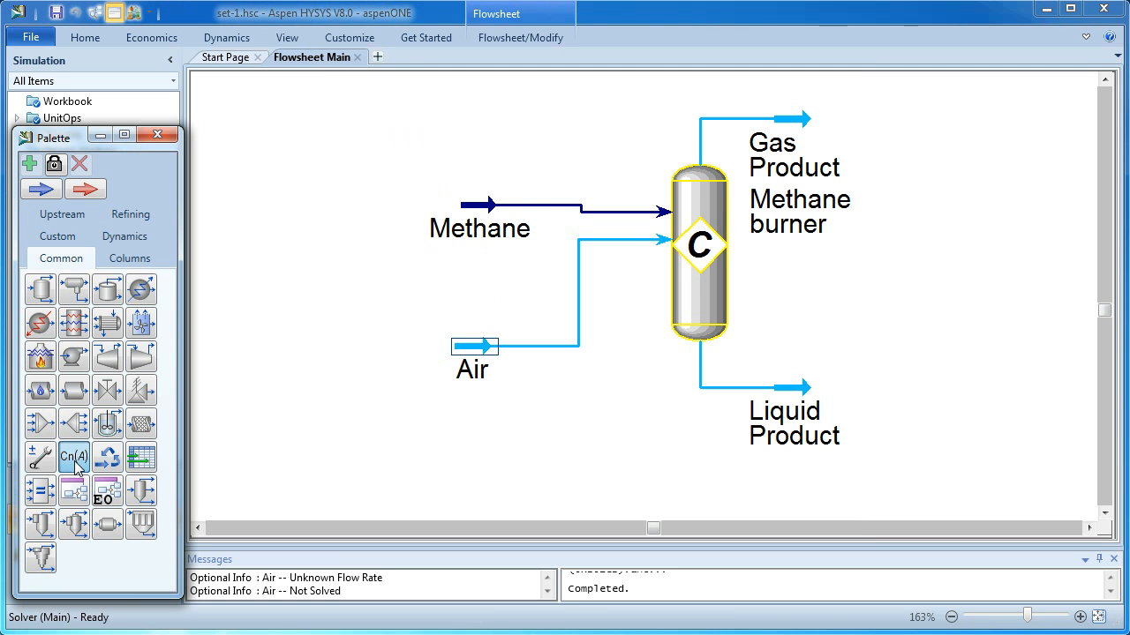
{"action": "left_click", "coordinate": [310, 332]}
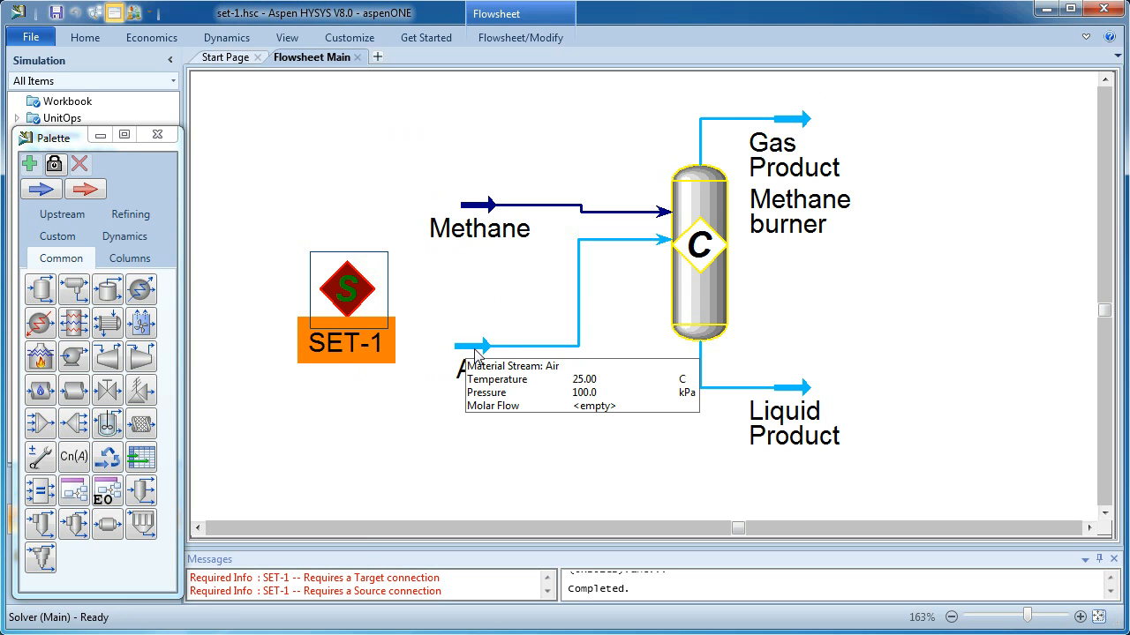
{"action": "mouse_move", "coordinate": [348, 288]}
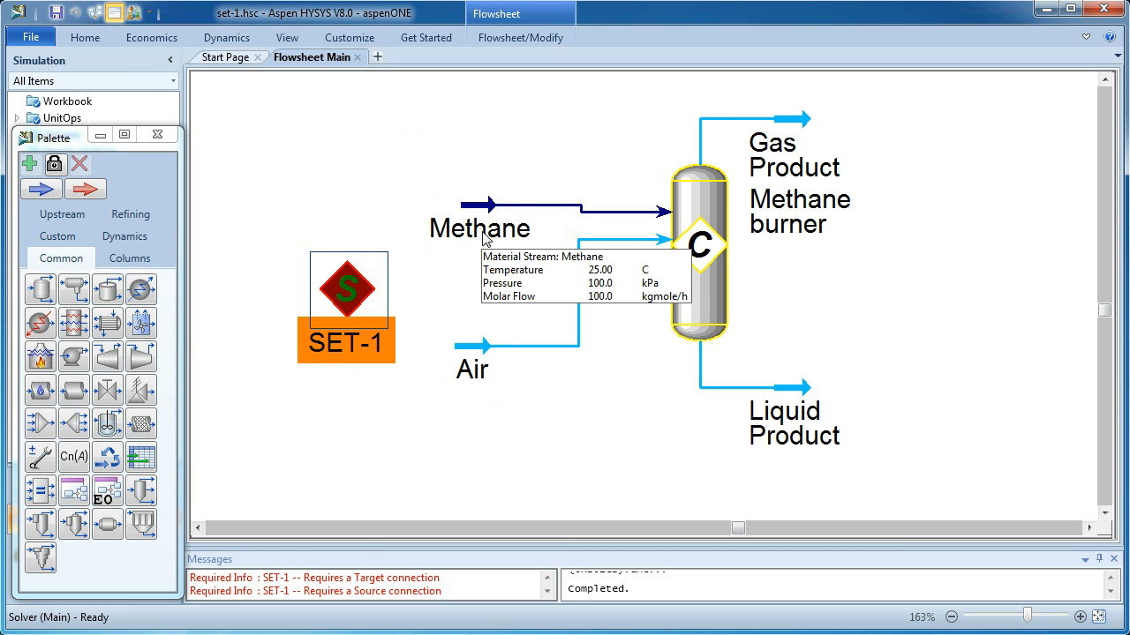
Assign Air Molar Flow as SET-1's target variable.
{"action": "double_click", "coordinate": [356, 291]}
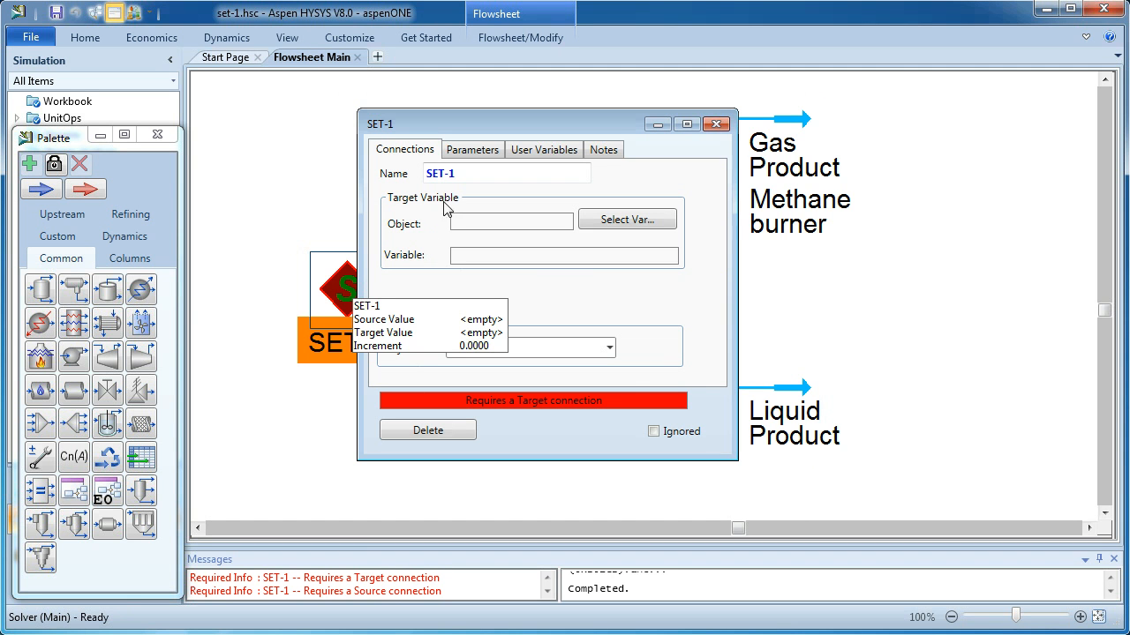
{"action": "left_click_drag", "start_coordinate": [567, 119], "coordinate": [812, 150]}
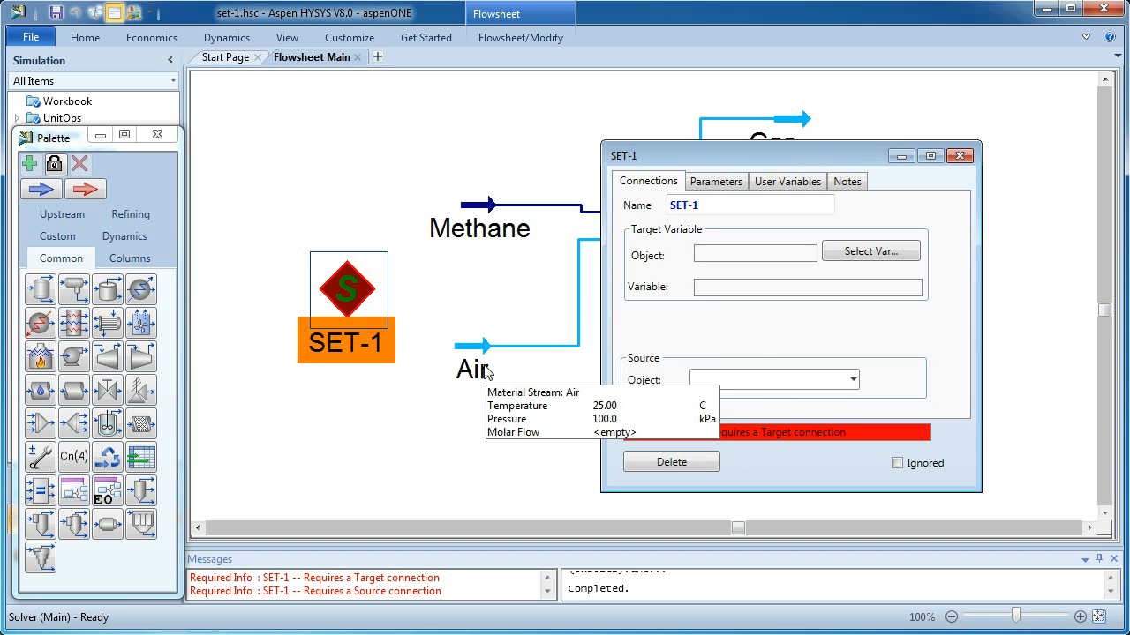
{"action": "left_click", "coordinate": [857, 253]}
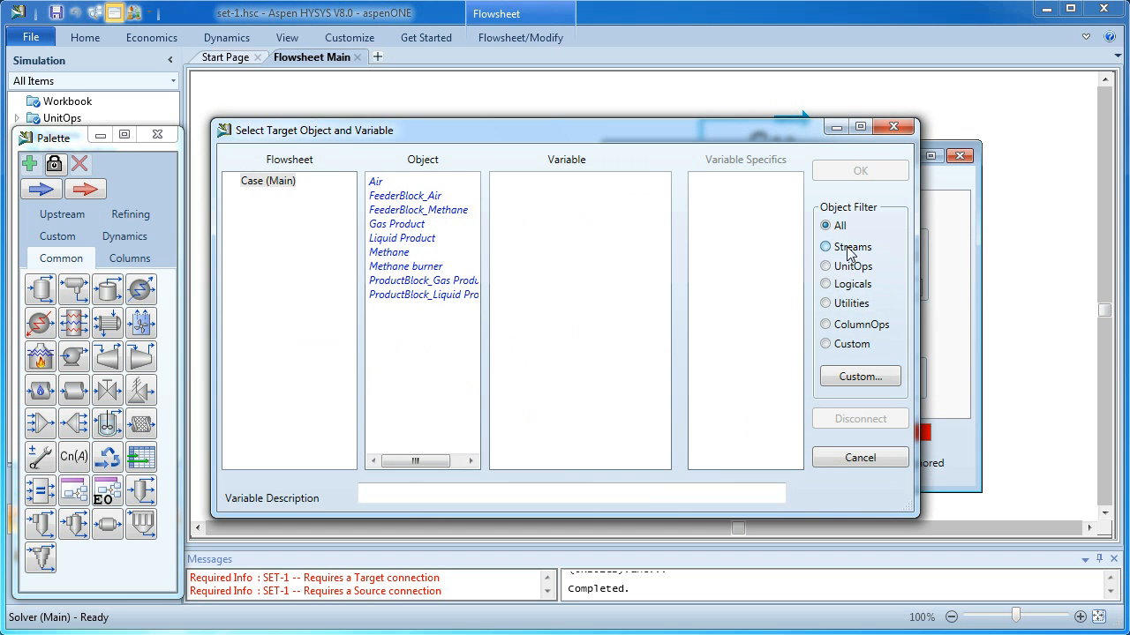
{"action": "left_click", "coordinate": [377, 182]}
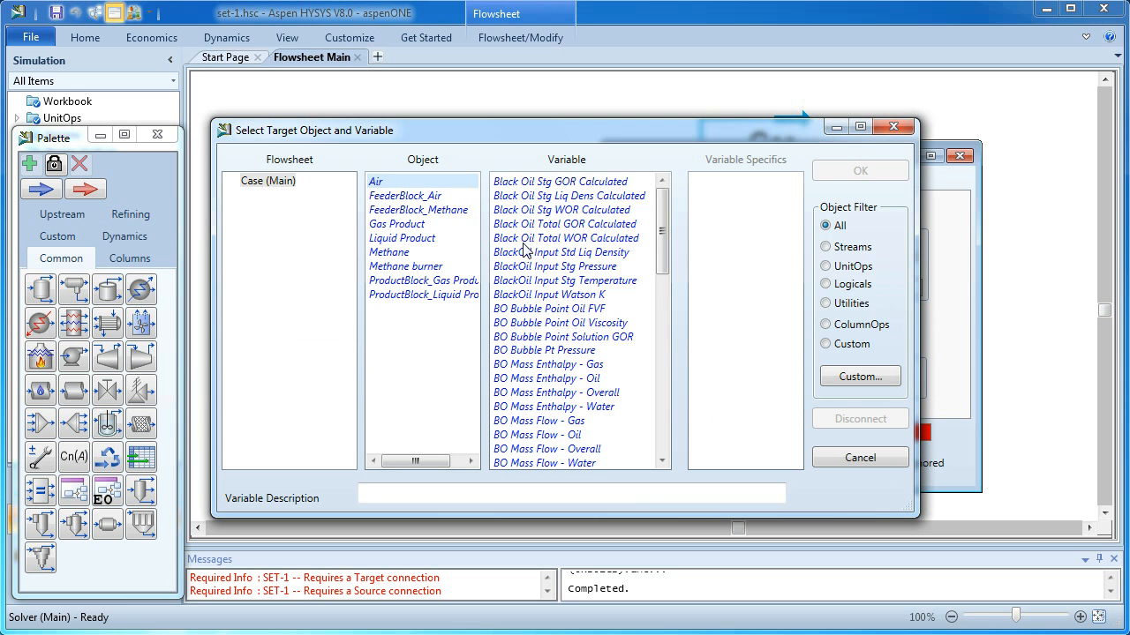
{"action": "left_click_drag", "start_coordinate": [661, 231], "coordinate": [662, 399]}
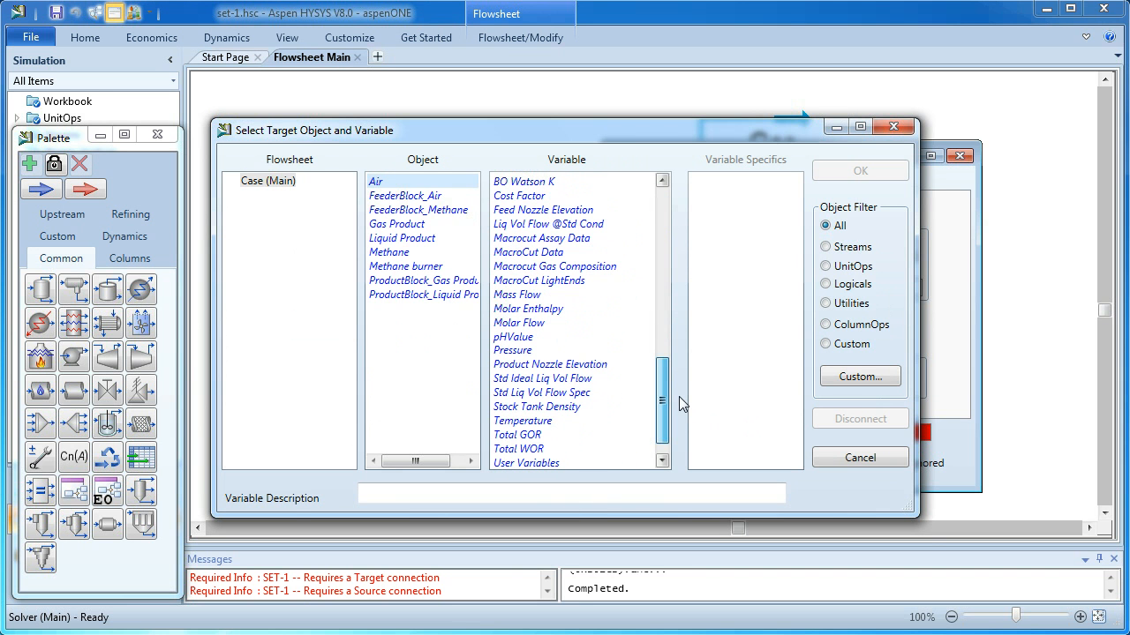
{"action": "left_click", "coordinate": [533, 326]}
{"action": "left_click", "coordinate": [861, 170]}
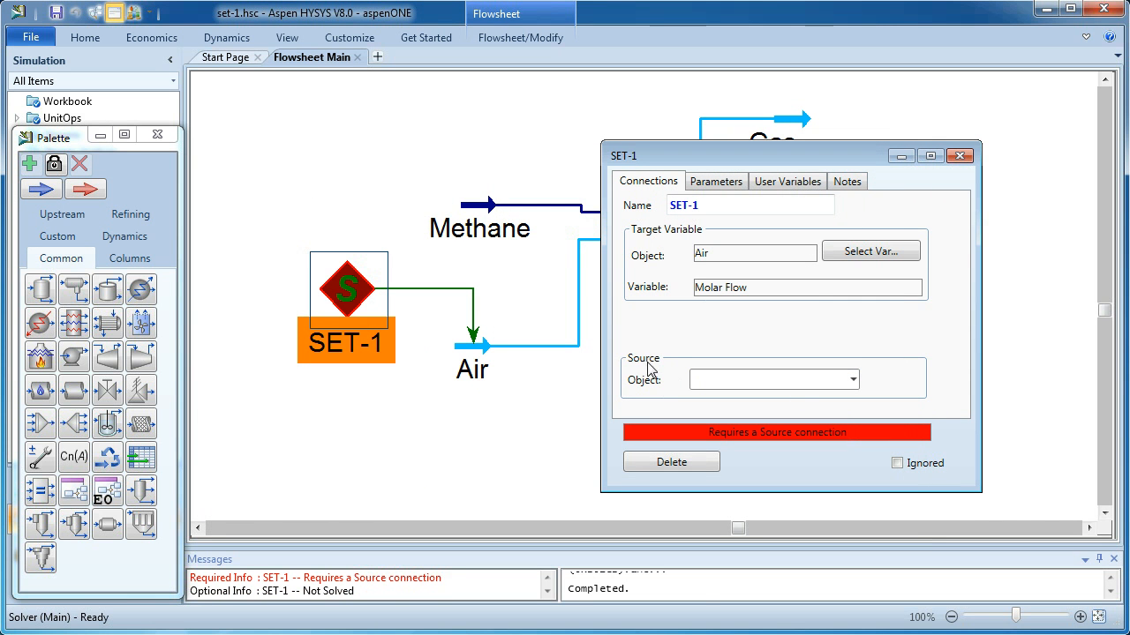
Set Methane as SET-1's source stream.
{"action": "left_click", "coordinate": [853, 381]}
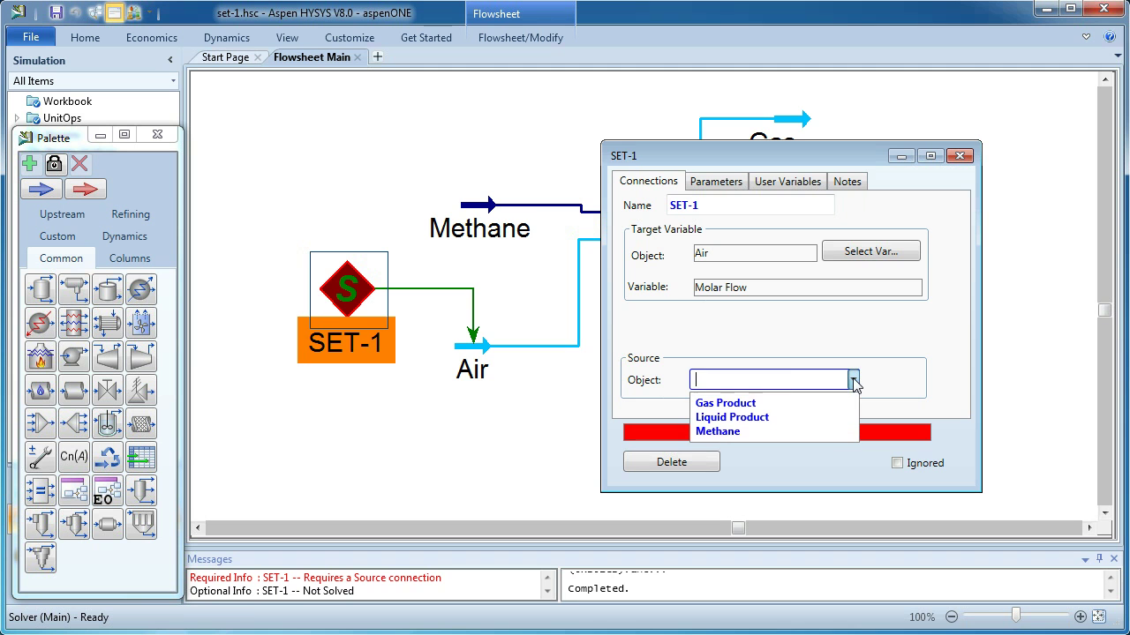
{"action": "left_click", "coordinate": [730, 431]}
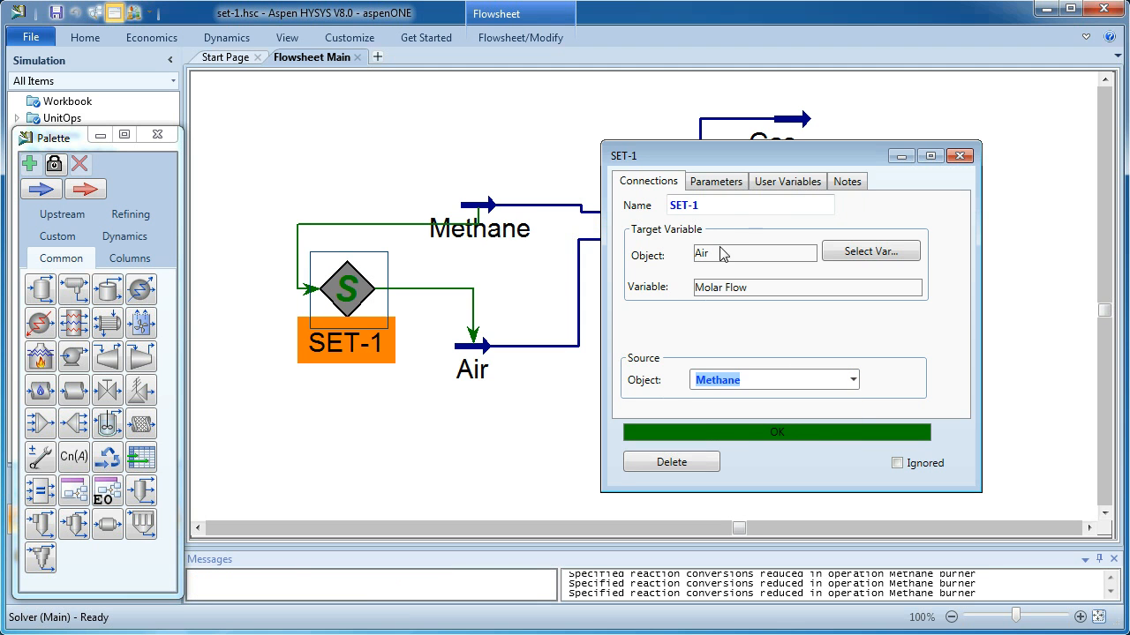
Set SET-1's Multiplier to 9.53, giving Air at 953.0 kgmole/h.
{"action": "left_click", "coordinate": [723, 183]}
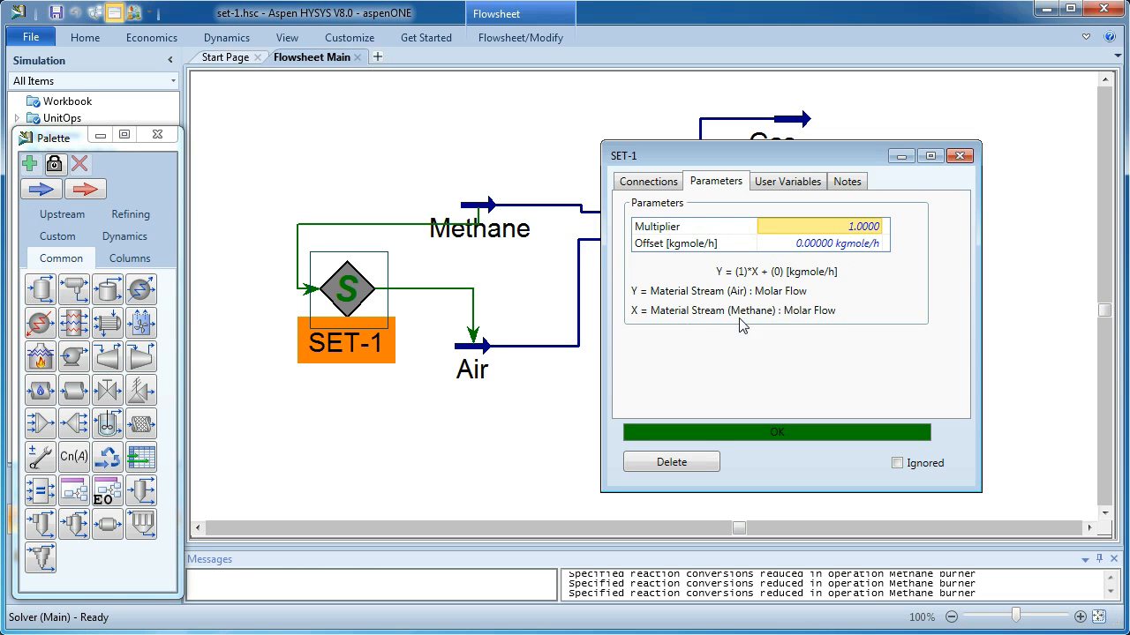
{"action": "left_click", "coordinate": [851, 230]}
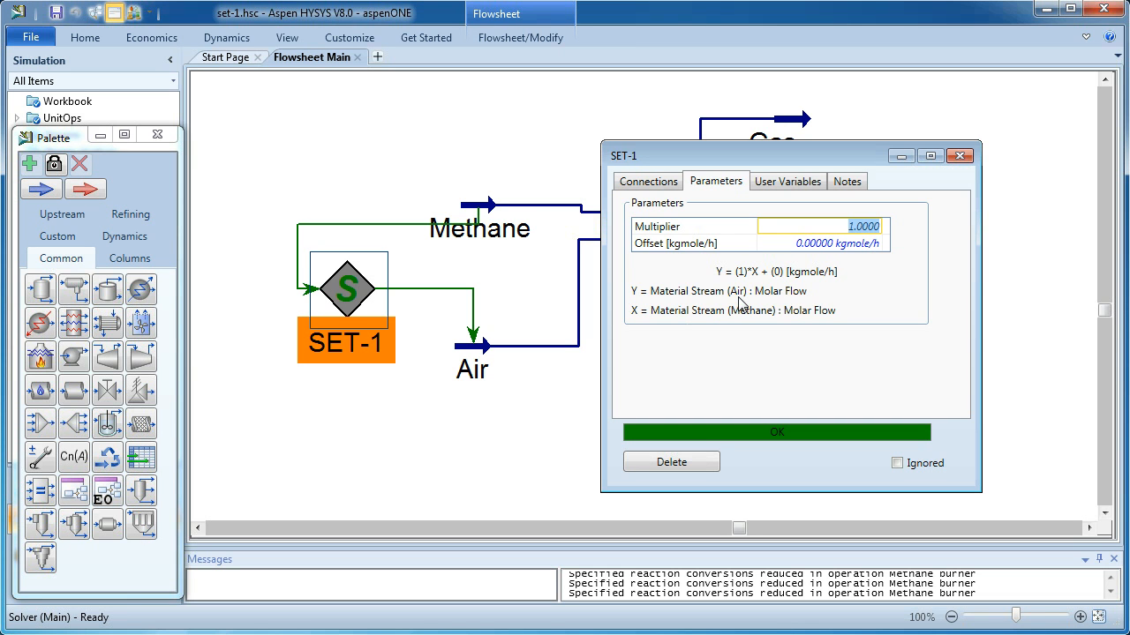
{"action": "type", "text": "9.53"}
{"action": "key", "text": "Return"}
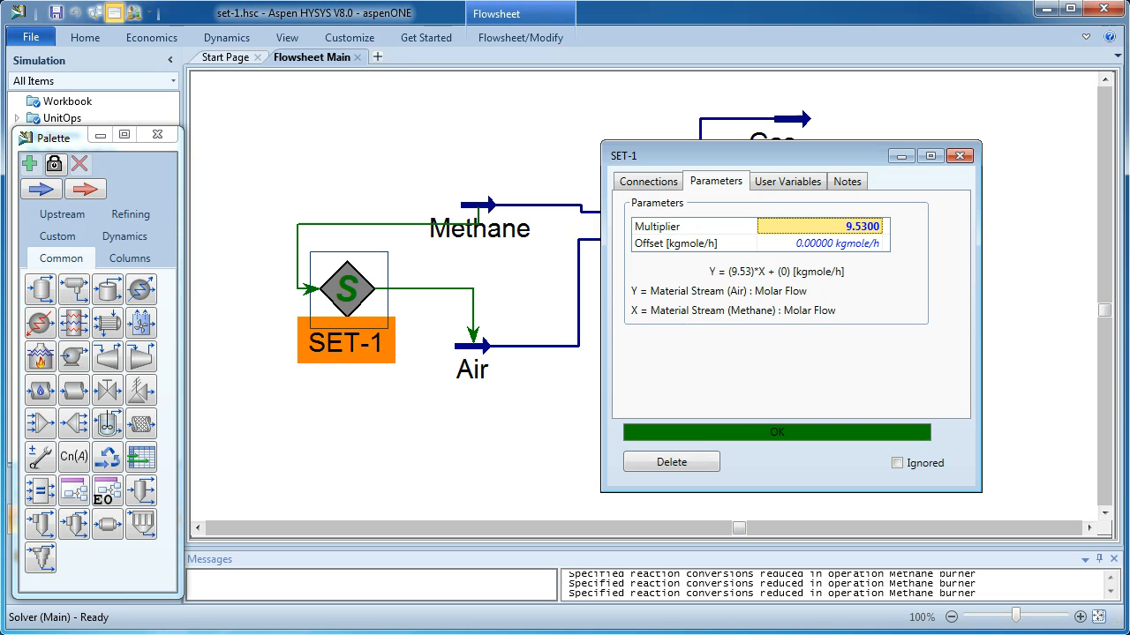
{"action": "left_click", "coordinate": [960, 157]}
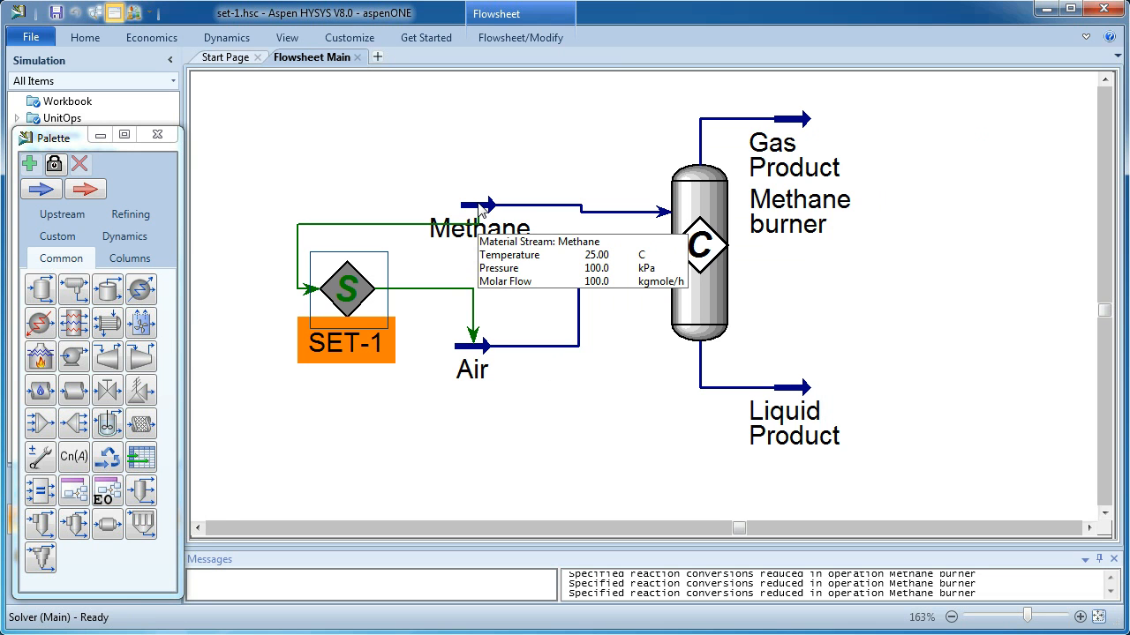
{"action": "mouse_move", "coordinate": [791, 118]}
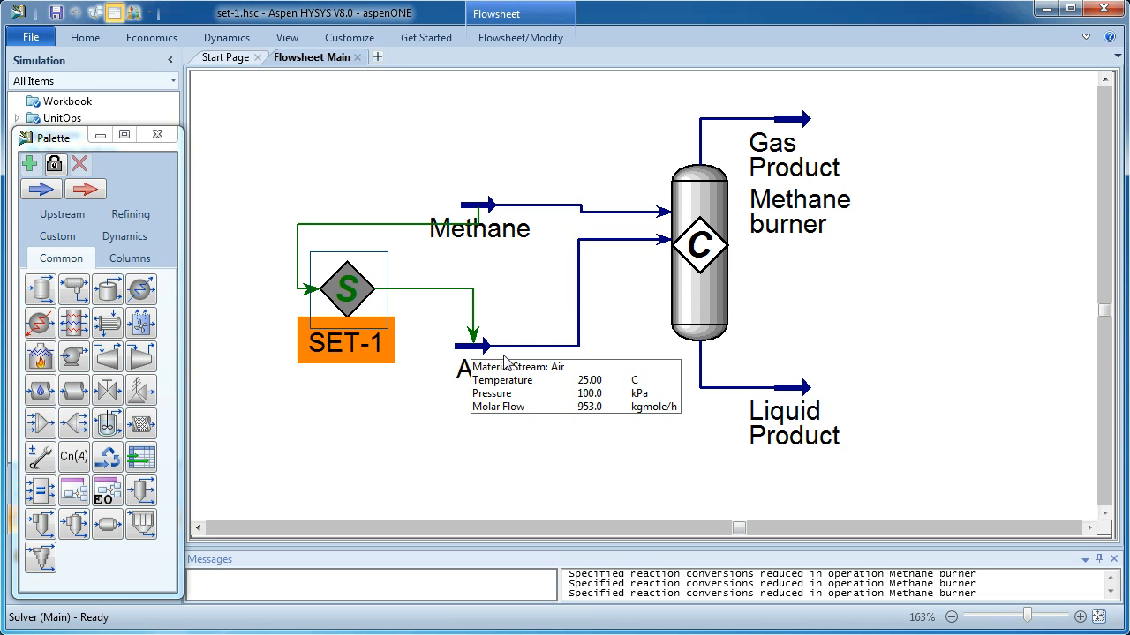
{"action": "double_click", "coordinate": [801, 124]}
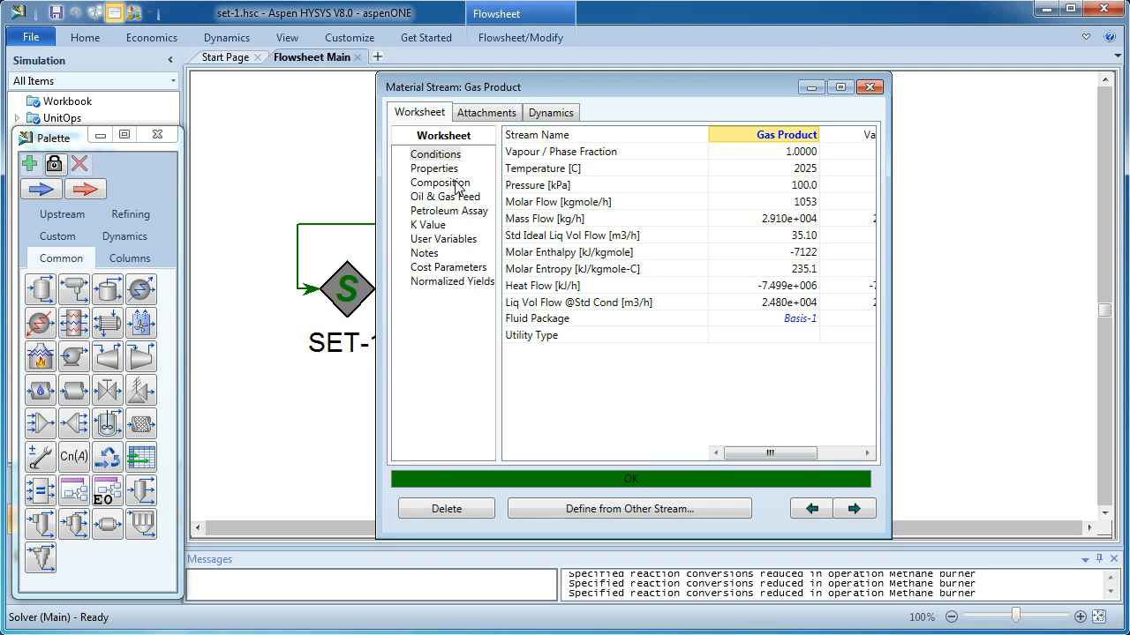
{"action": "left_click", "coordinate": [457, 184]}
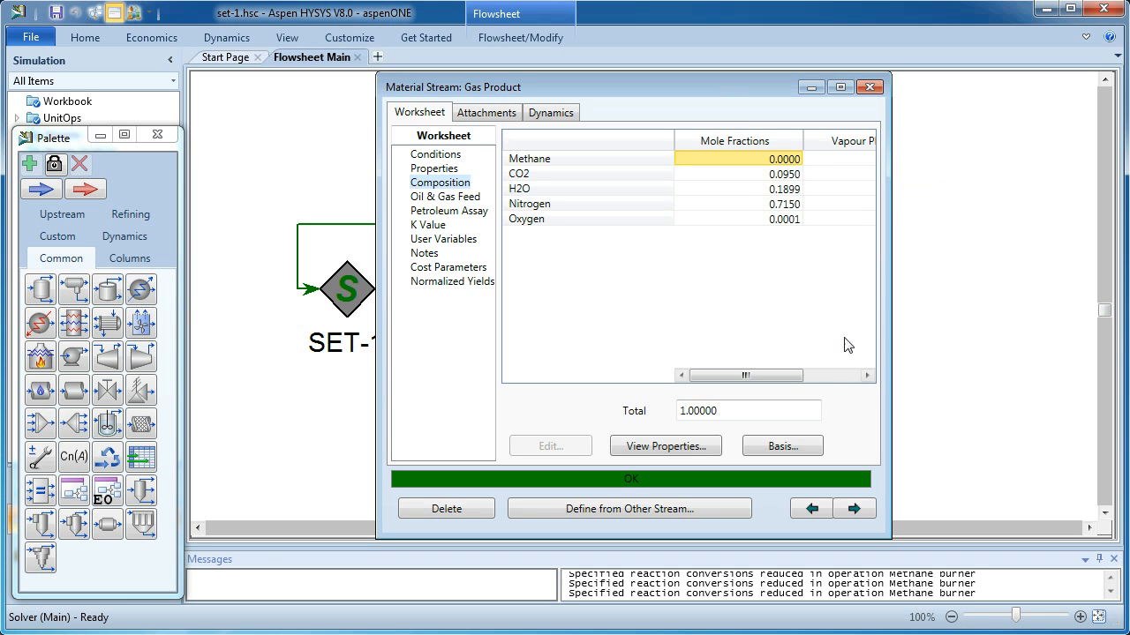
Change the Methane feed's molar flow to 200 kgmole/h.
{"action": "left_click", "coordinate": [869, 86]}
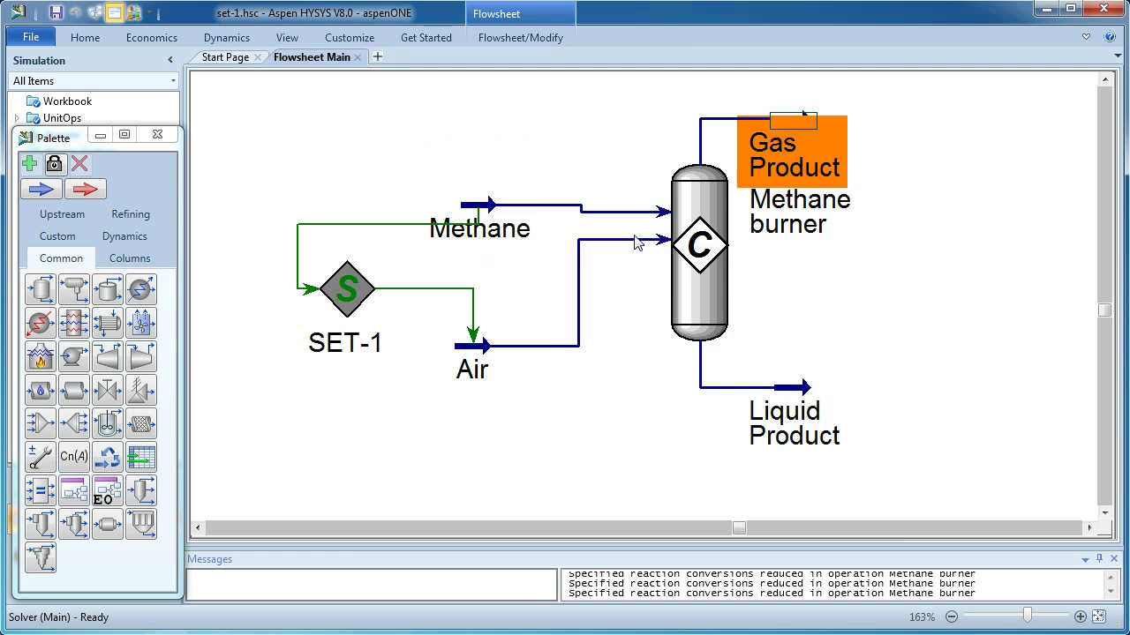
{"action": "double_click", "coordinate": [485, 207]}
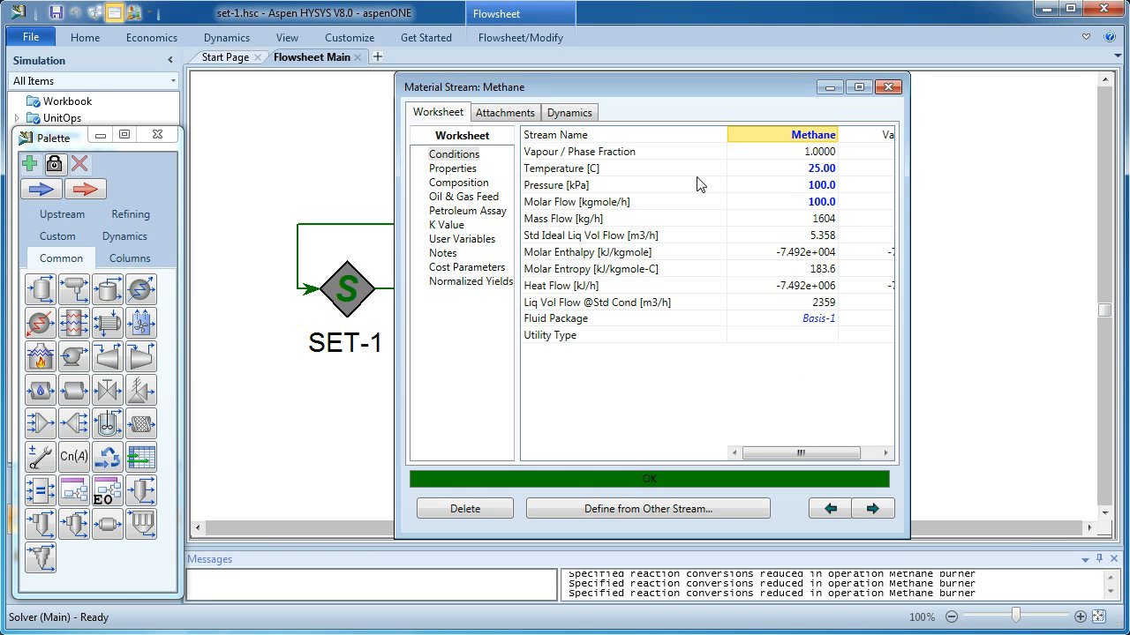
{"action": "left_click", "coordinate": [821, 201]}
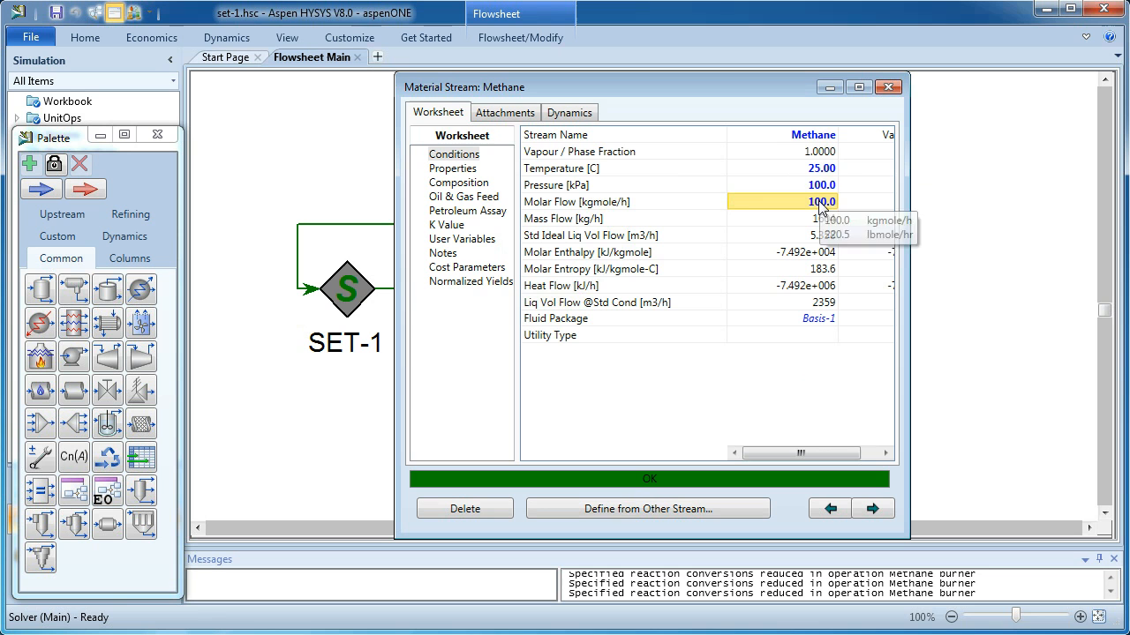
{"action": "type", "text": "200"}
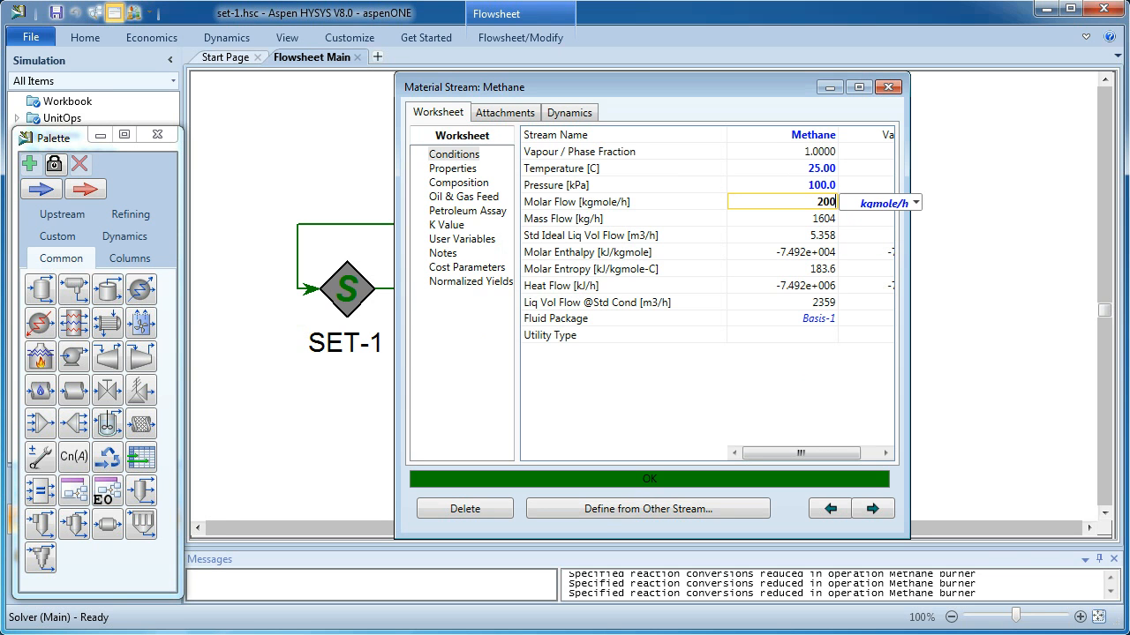
{"action": "key", "text": "Return"}
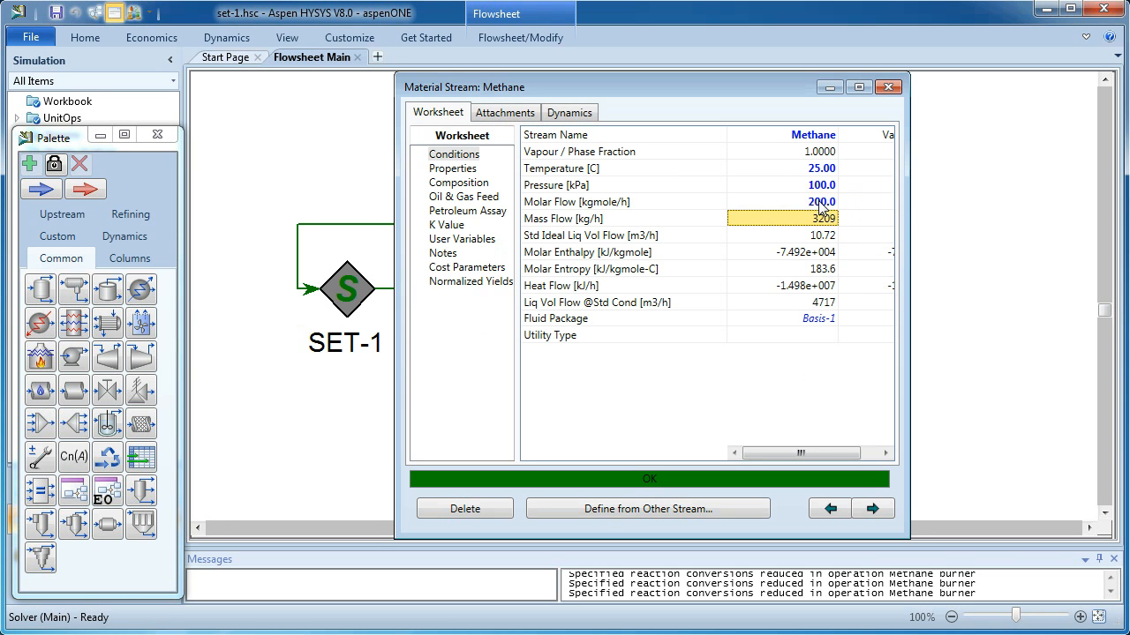
{"action": "left_click", "coordinate": [888, 87]}
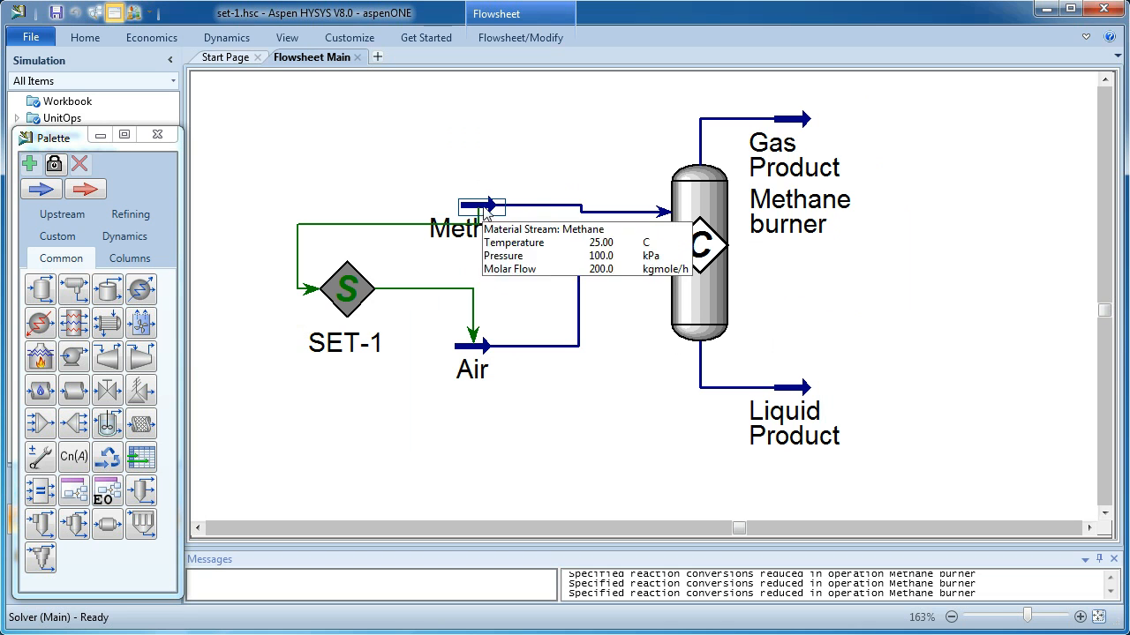